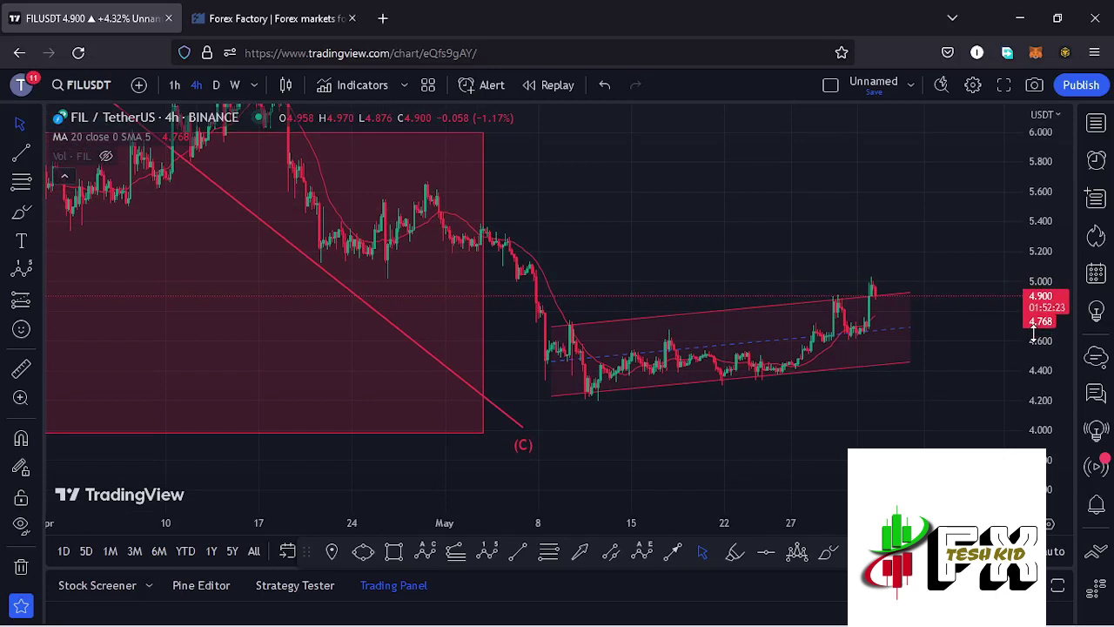
# Zoom and pan the FIL/USDT 4h chart onto the rising channel and breakout near 4.90.
pyautogui.scroll(5, 949, 358)
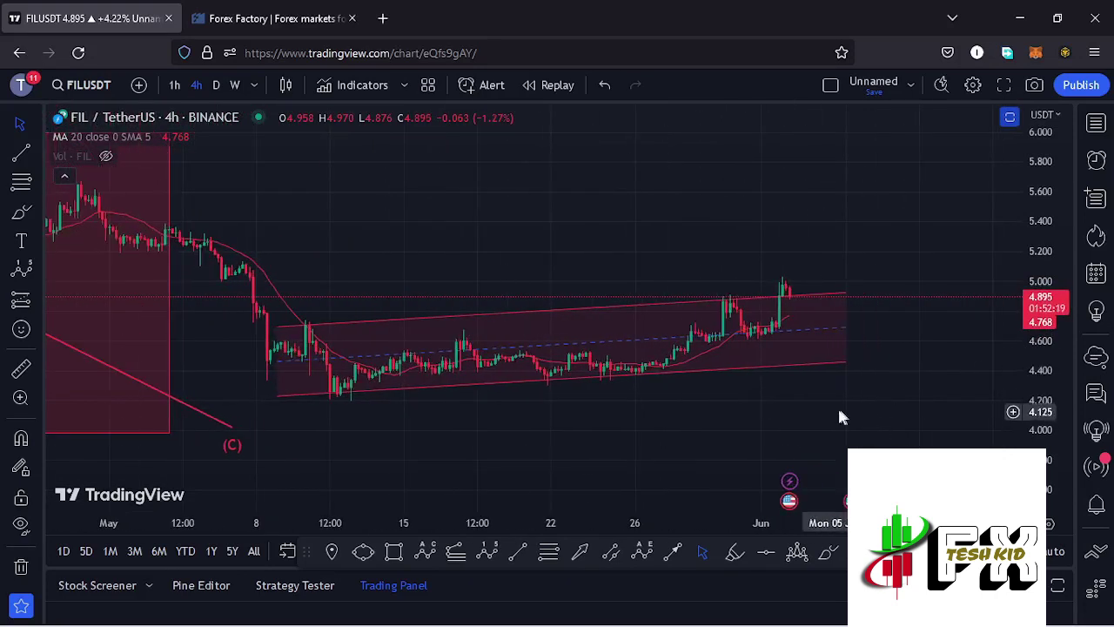
pyautogui.moveTo(841, 418); pyautogui.dragTo(891, 388)
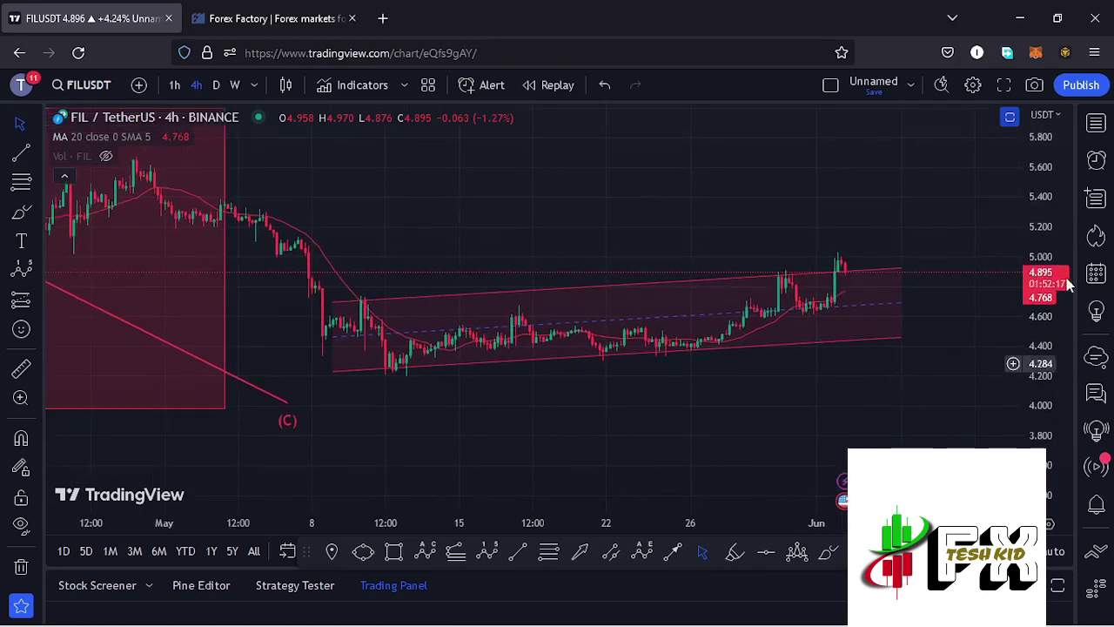
pyautogui.moveTo(1053, 315); pyautogui.dragTo(1047, 315)
pyautogui.scroll(4, 906, 354)
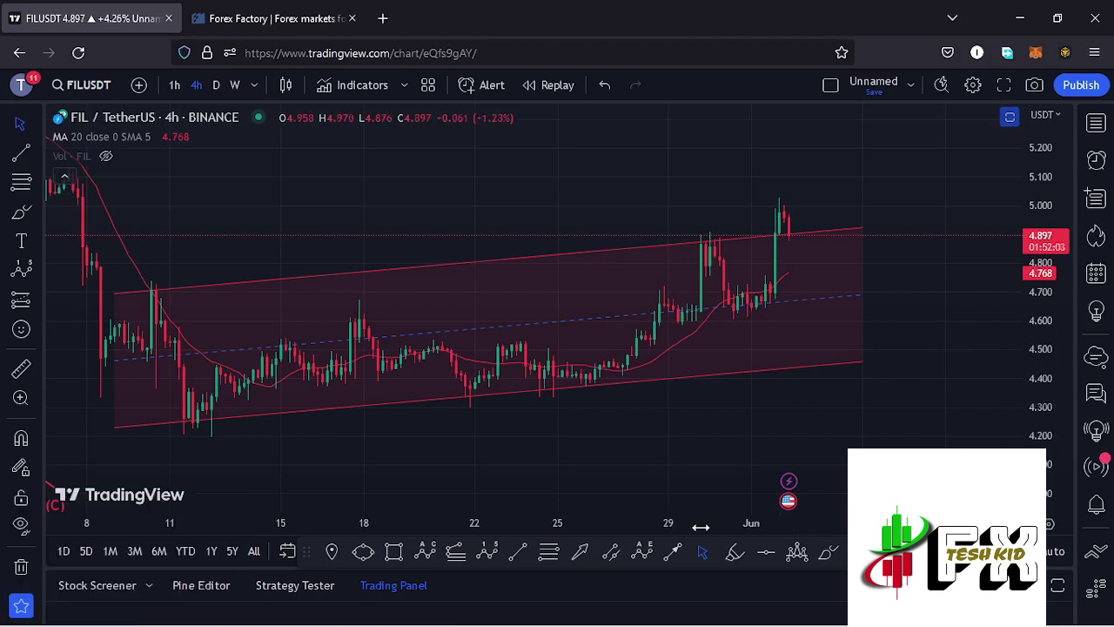
# Brush a trial red circle around the latest candles, then delete it.
pyautogui.click(827, 551)
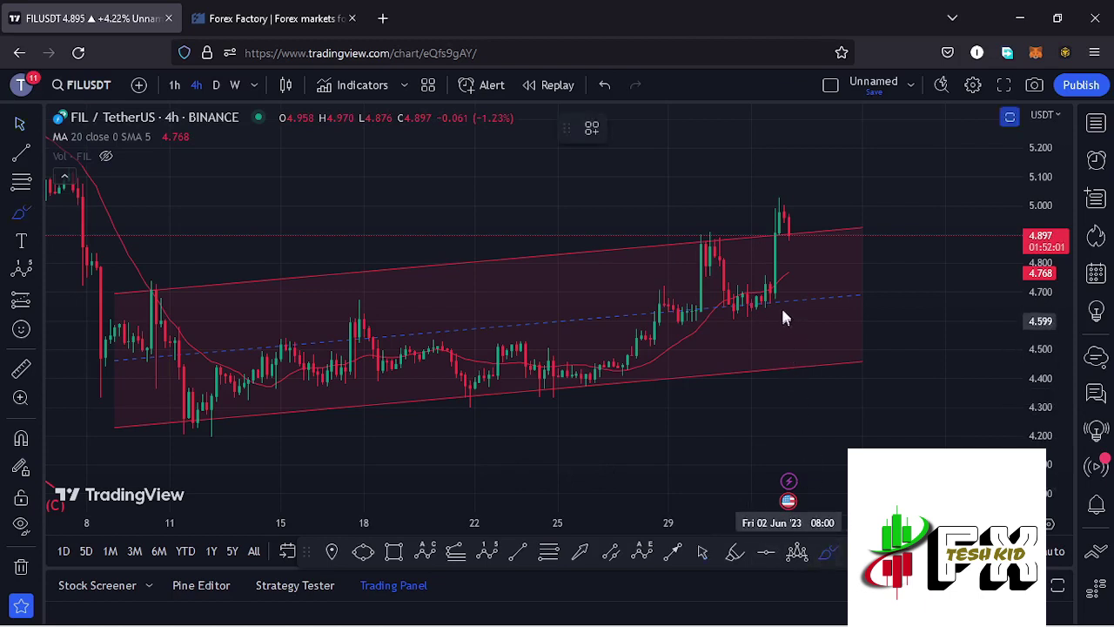
pyautogui.moveTo(791, 252); pyautogui.dragTo(770, 258)
pyautogui.hotkey('ctrl', 'z')
pyautogui.moveTo(790, 304)
pyautogui.mouseDown()
pyautogui.moveTo(811, 261)
pyautogui.moveTo(787, 257)
pyautogui.mouseUp()
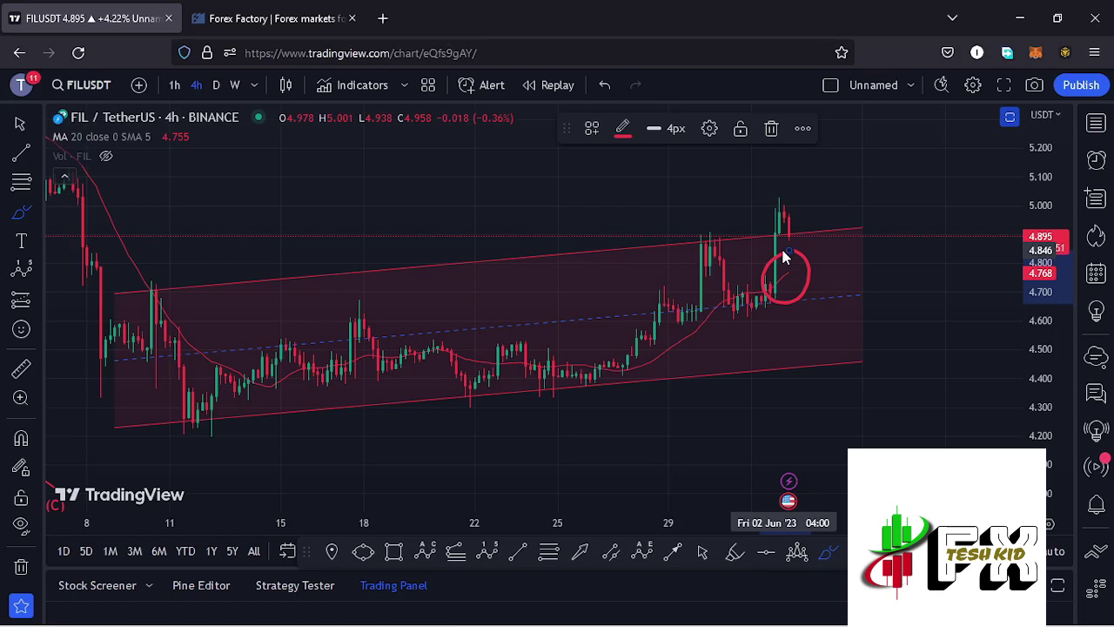
pyautogui.click(770, 132)
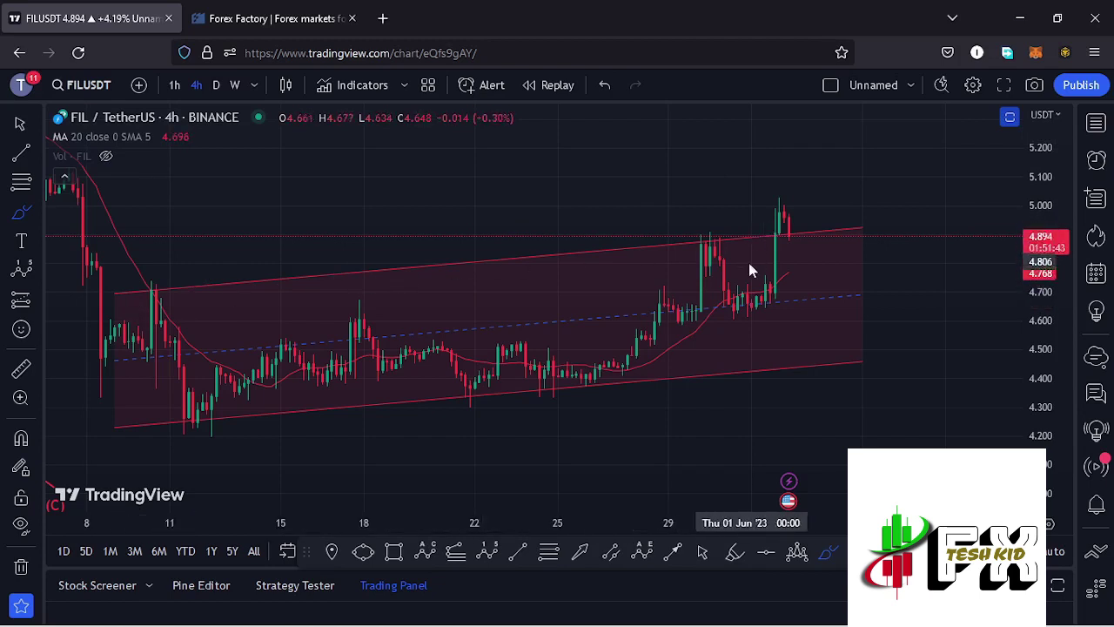
pyautogui.click(767, 300)
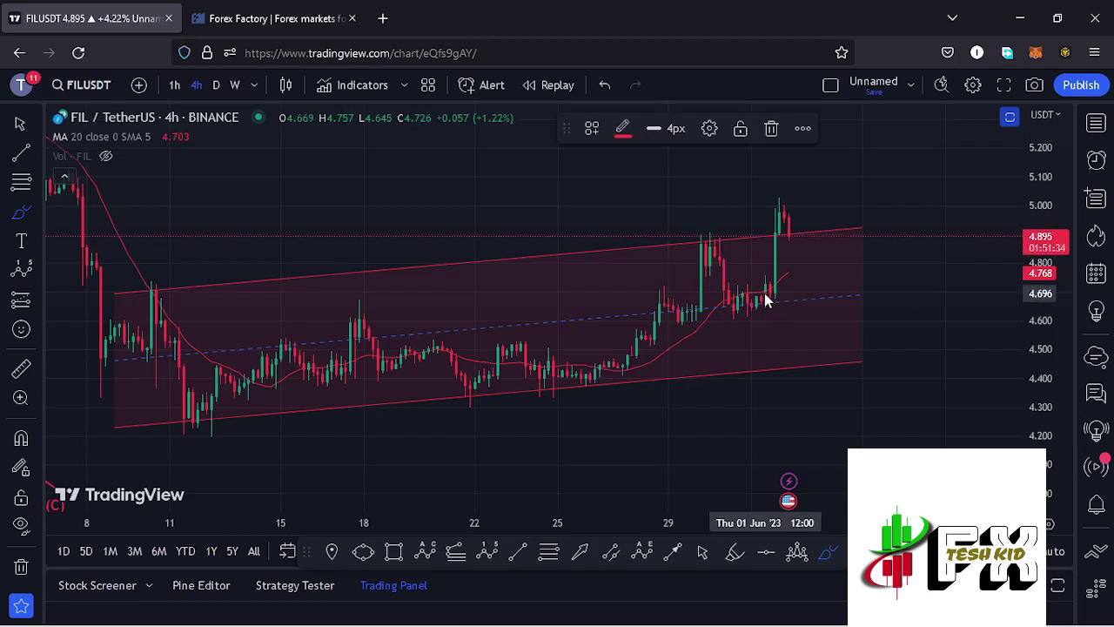
pyautogui.moveTo(767, 296); pyautogui.dragTo(781, 204)
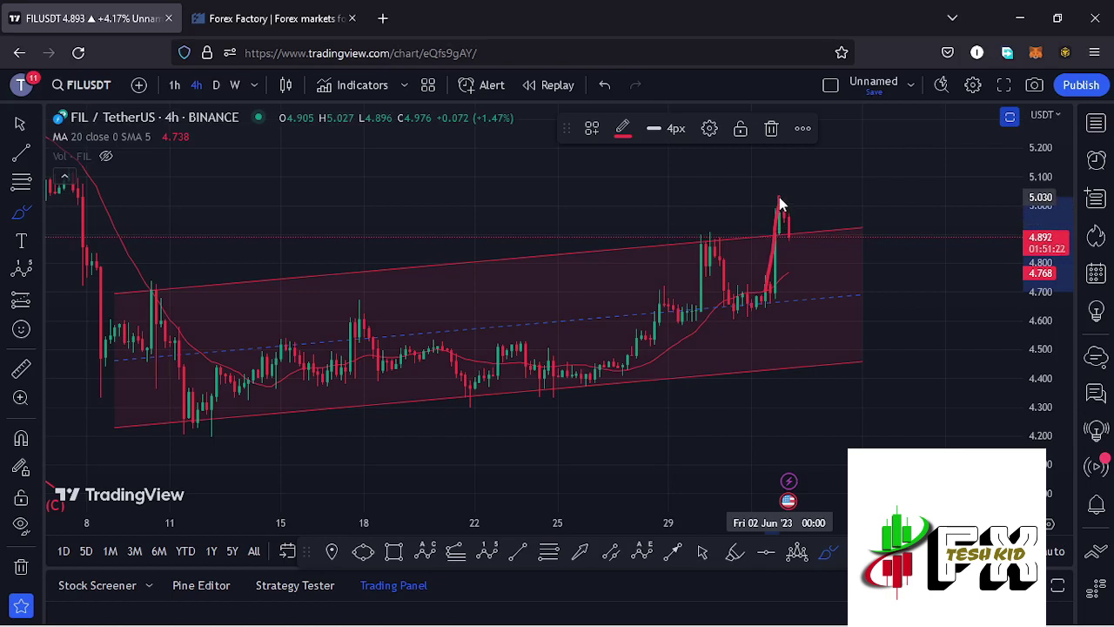
pyautogui.moveTo(780, 202); pyautogui.dragTo(786, 217)
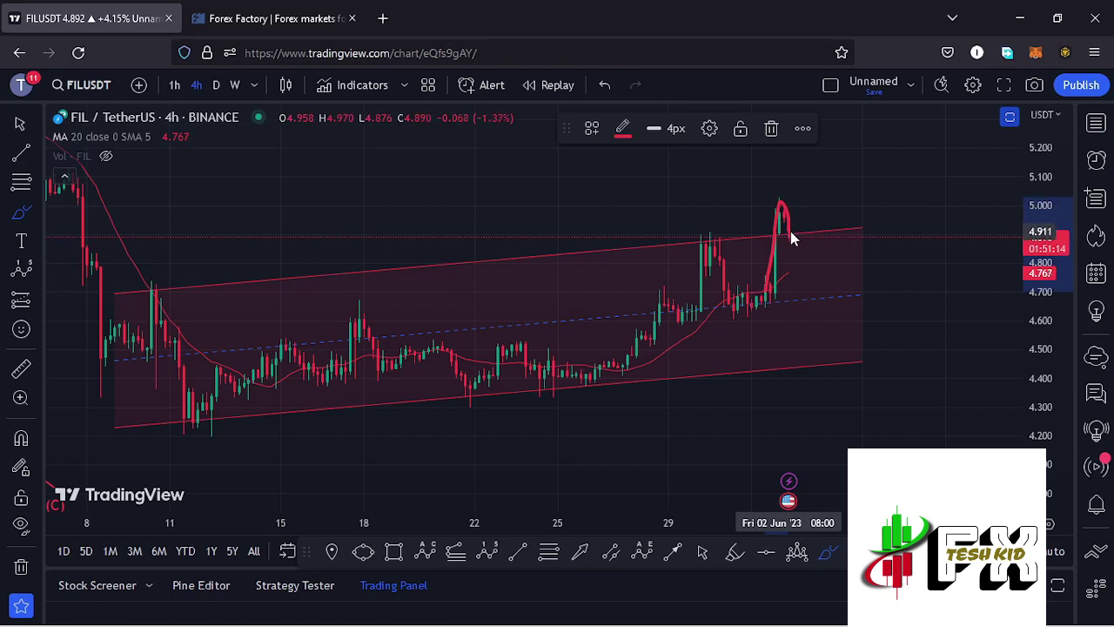
pyautogui.moveTo(790, 231); pyautogui.dragTo(848, 134)
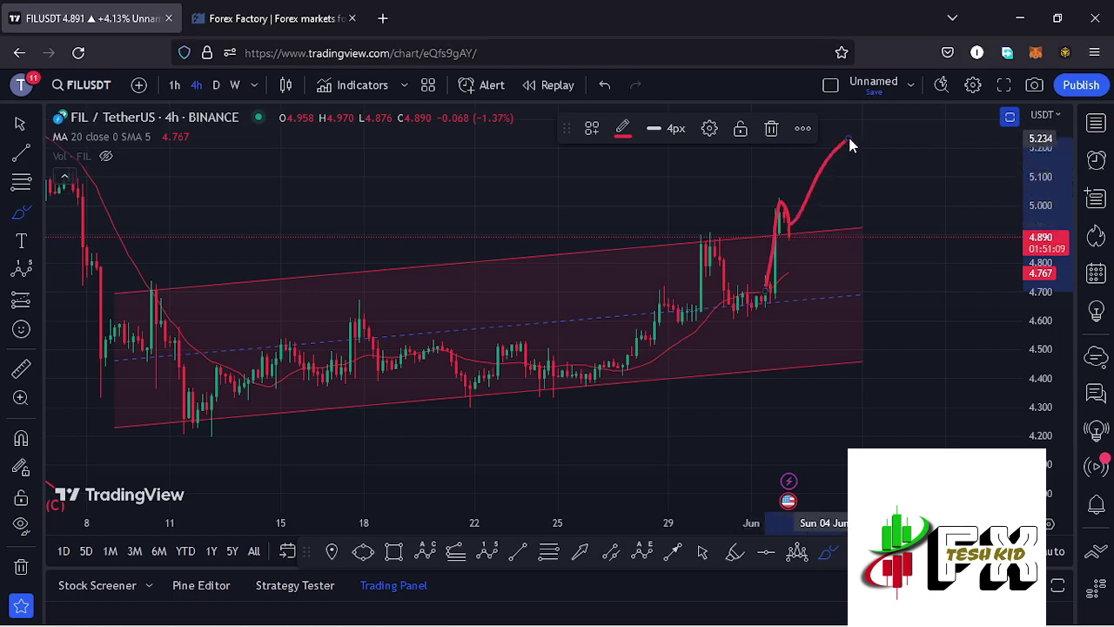
pyautogui.click(772, 129)
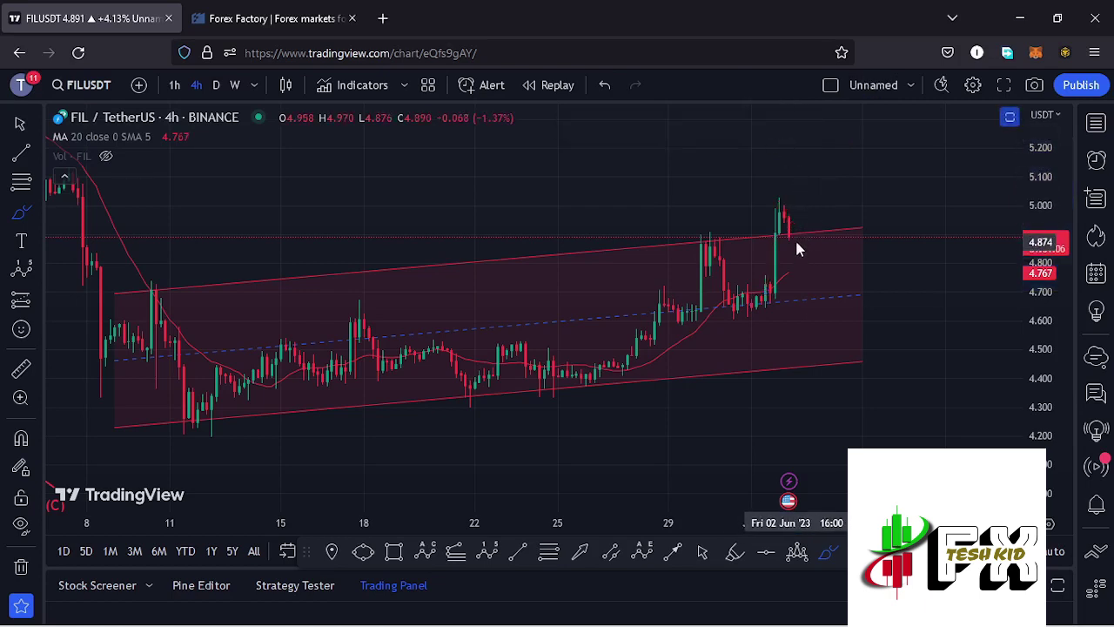
# Brush a red path dipping to the channel top, then climbing toward about 5.26.
pyautogui.moveTo(789, 235); pyautogui.dragTo(800, 255)
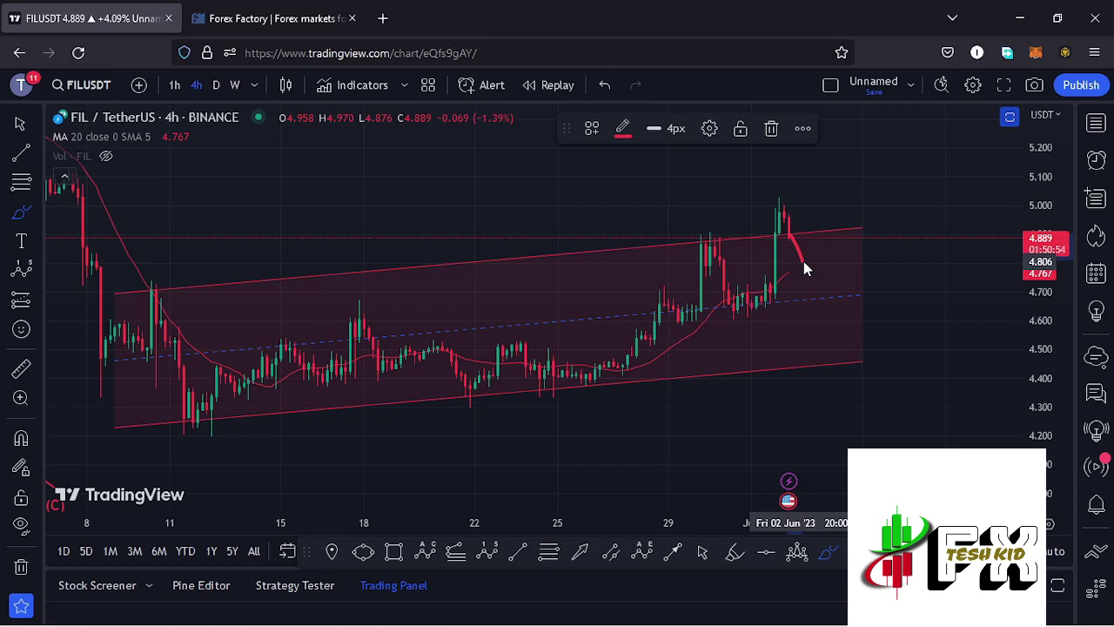
pyautogui.moveTo(807, 265)
pyautogui.mouseDown()
pyautogui.moveTo(830, 208)
pyautogui.moveTo(851, 230)
pyautogui.moveTo(898, 132)
pyautogui.mouseUp()
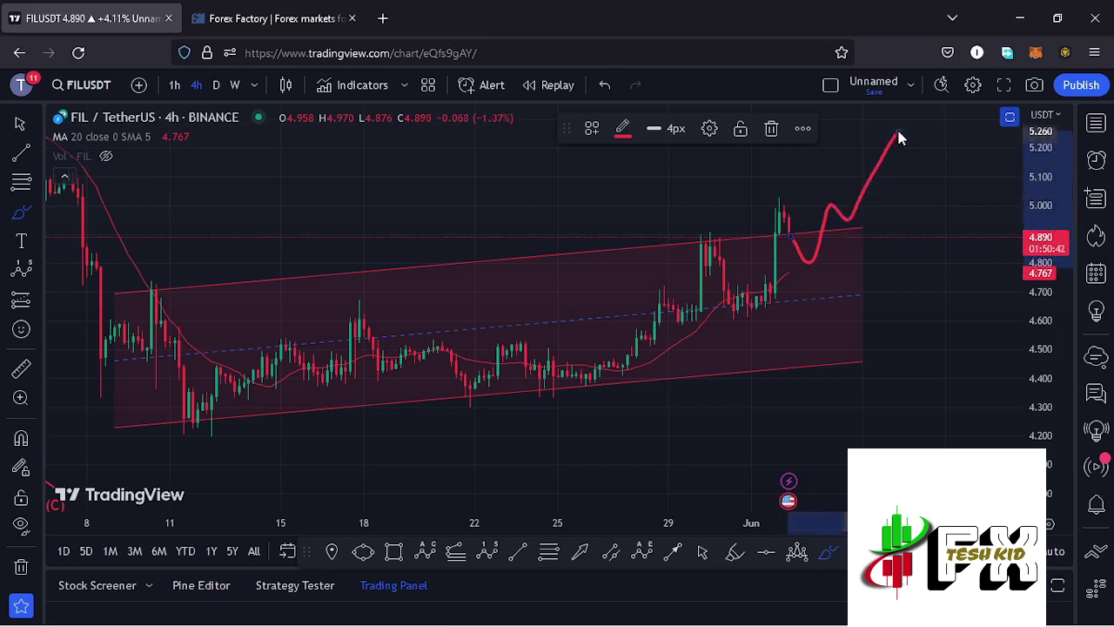
# Delete the red projection and zoom out to reveal price history back to the 2.467 low.
pyautogui.click(773, 129)
pyautogui.scroll(-2, 718, 304)
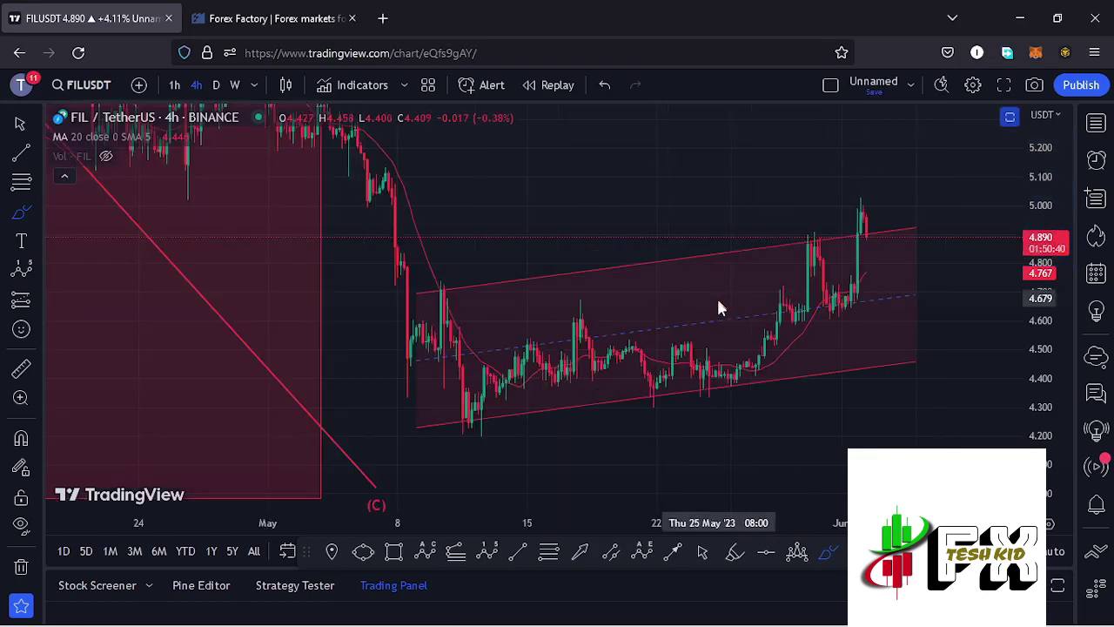
pyautogui.scroll(-3, 718, 304)
pyautogui.moveTo(1036, 170); pyautogui.dragTo(1024, 194)
pyautogui.moveTo(365, 323); pyautogui.dragTo(799, 322)
pyautogui.moveTo(1027, 173); pyautogui.dragTo(970, 222)
# Circle the 2.467 wave-start low with an ellipse, then delete it.
pyautogui.scroll(2, 672, 450)
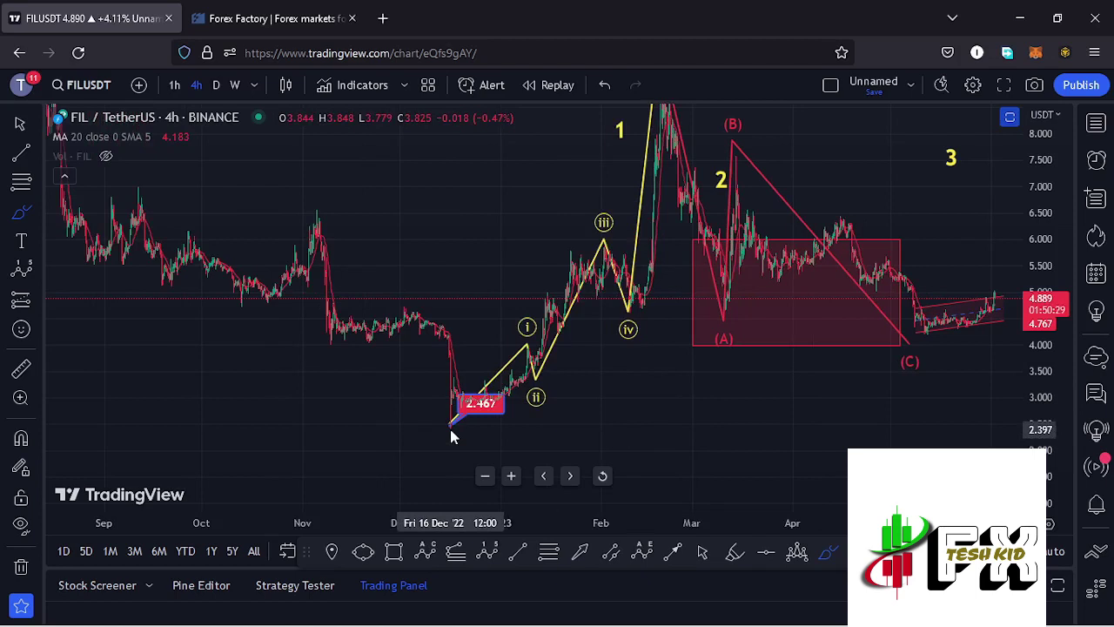
pyautogui.moveTo(431, 437)
pyautogui.mouseDown()
pyautogui.moveTo(493, 447)
pyautogui.moveTo(510, 410)
pyautogui.moveTo(485, 398)
pyautogui.mouseUp()
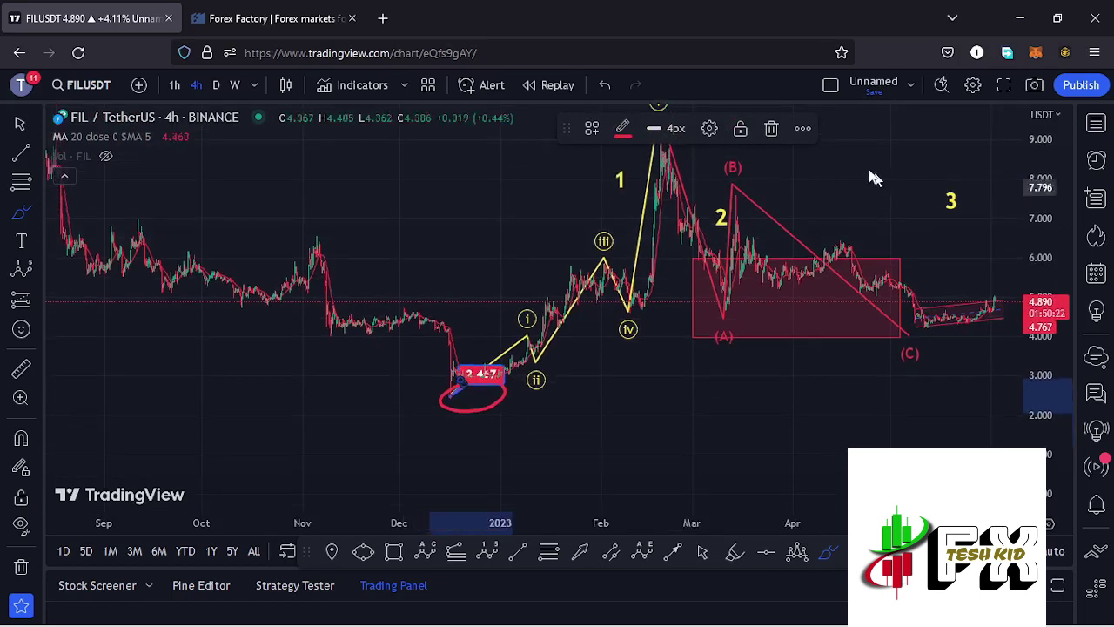
pyautogui.click(772, 129)
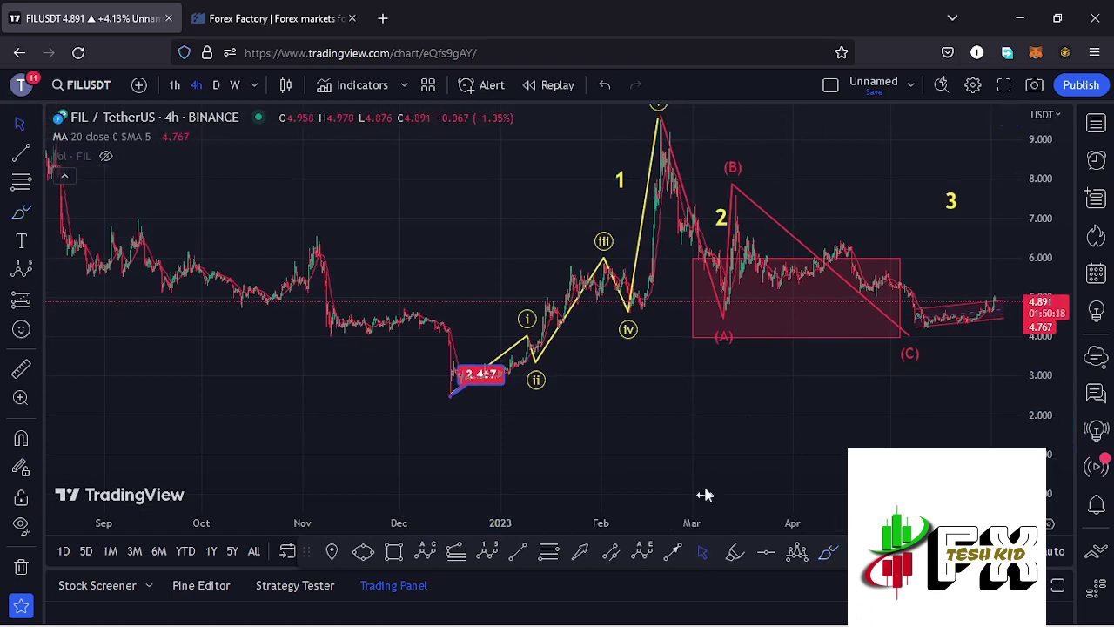
# Nudge the yellow 1 label left and move the yellow 2 label up and left.
pyautogui.moveTo(664, 385); pyautogui.dragTo(647, 426)
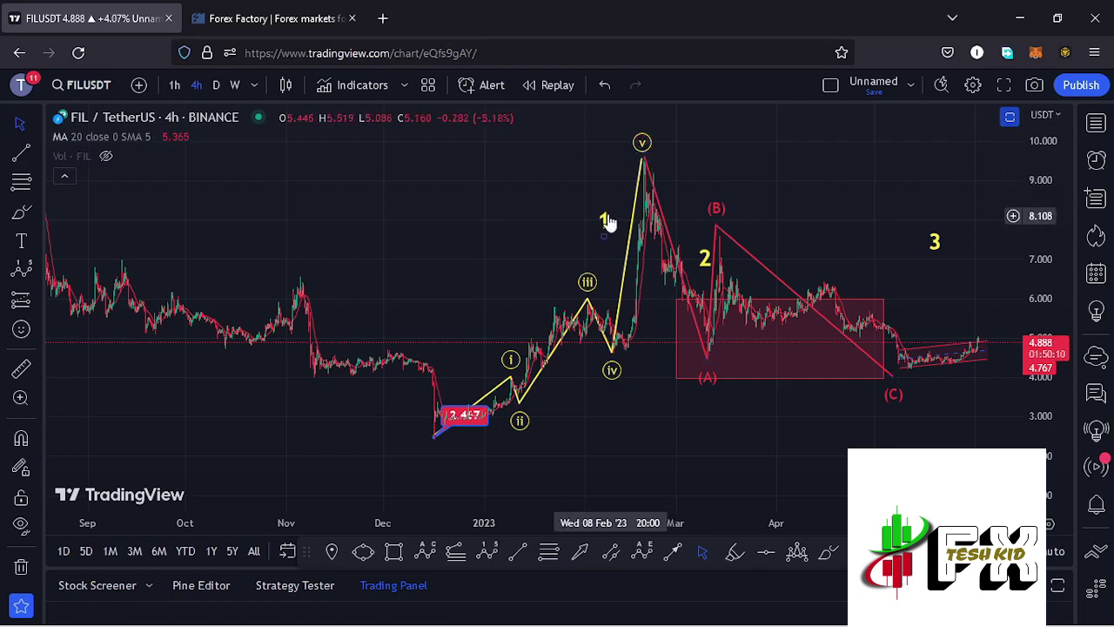
pyautogui.moveTo(604, 219); pyautogui.dragTo(592, 220)
pyautogui.scroll(1, 670, 300)
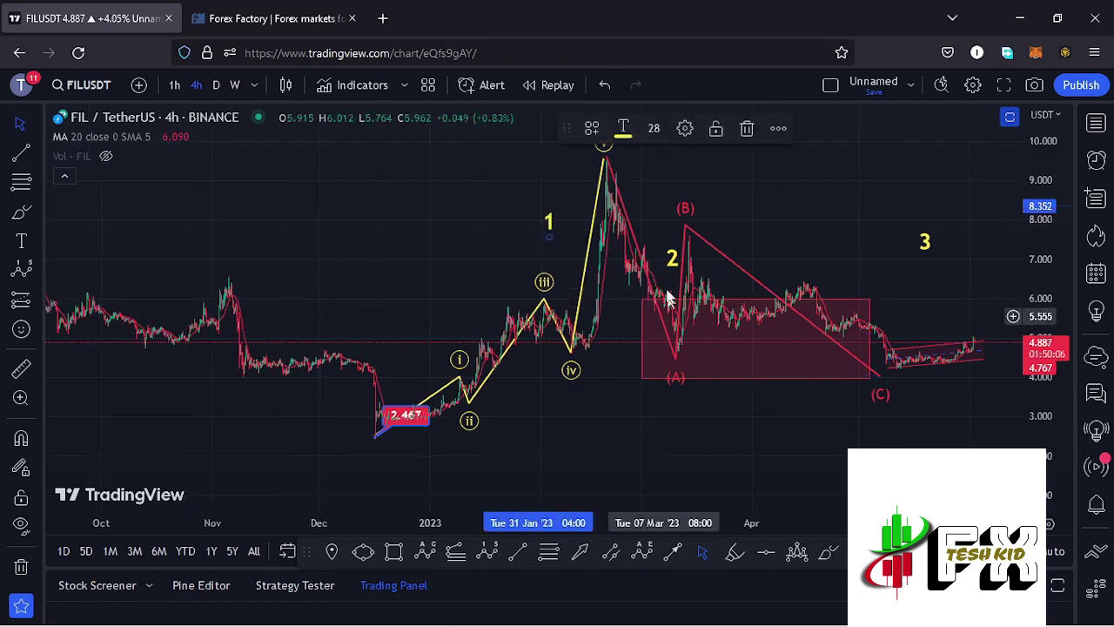
pyautogui.hscroll(2, 755, 238)
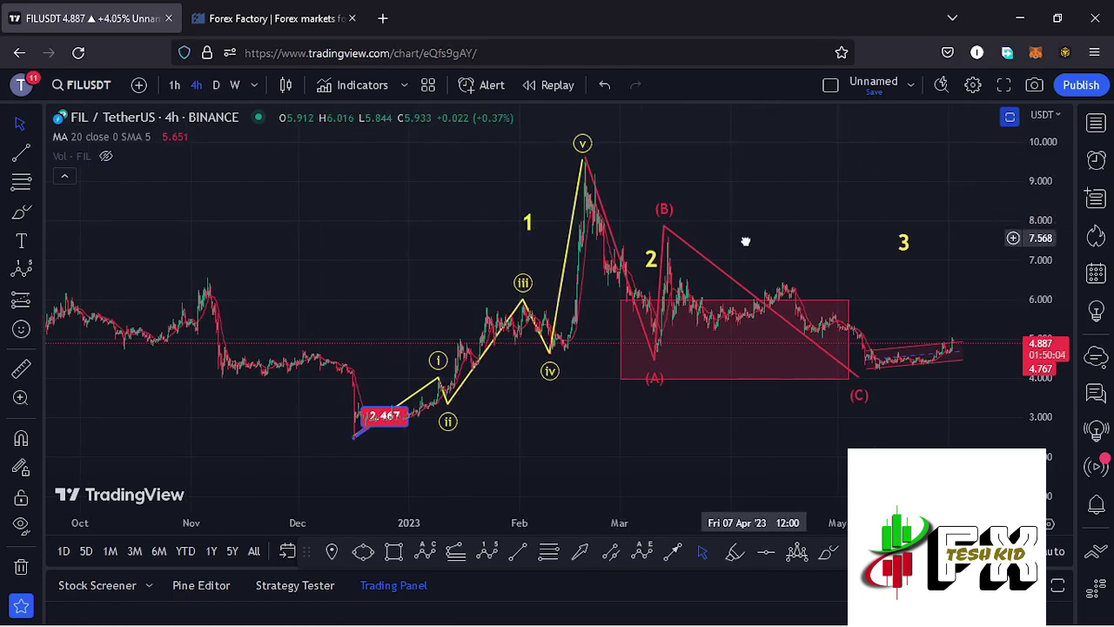
pyautogui.moveTo(642, 268); pyautogui.dragTo(626, 245)
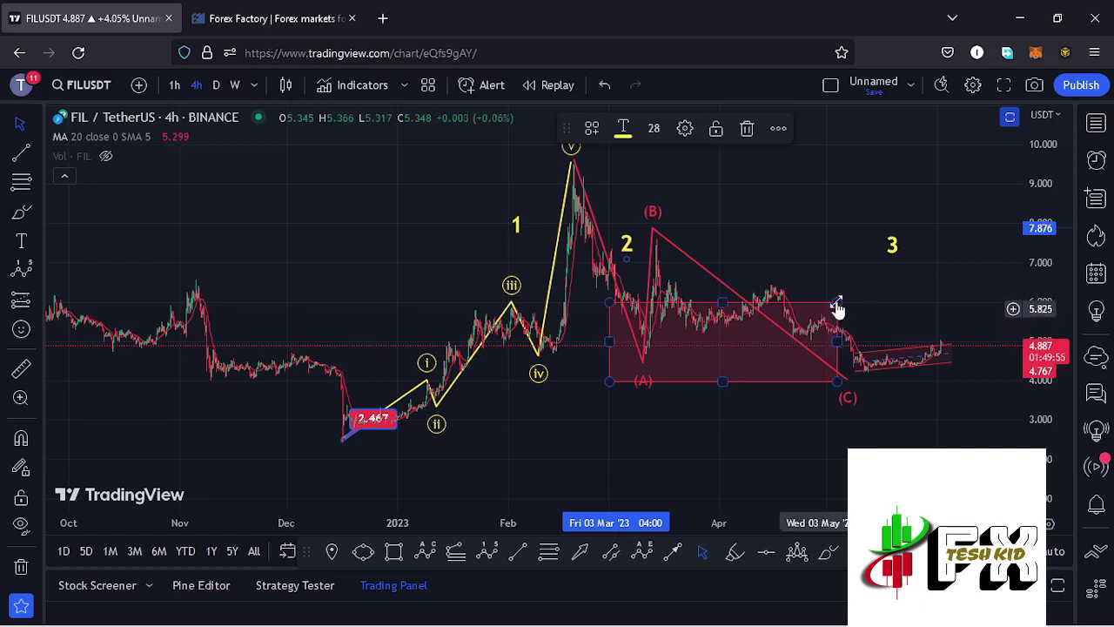
# Shift the yellow 3 label slightly left and anchor a new wave count at the 4.123 (C) low.
pyautogui.click(835, 337)
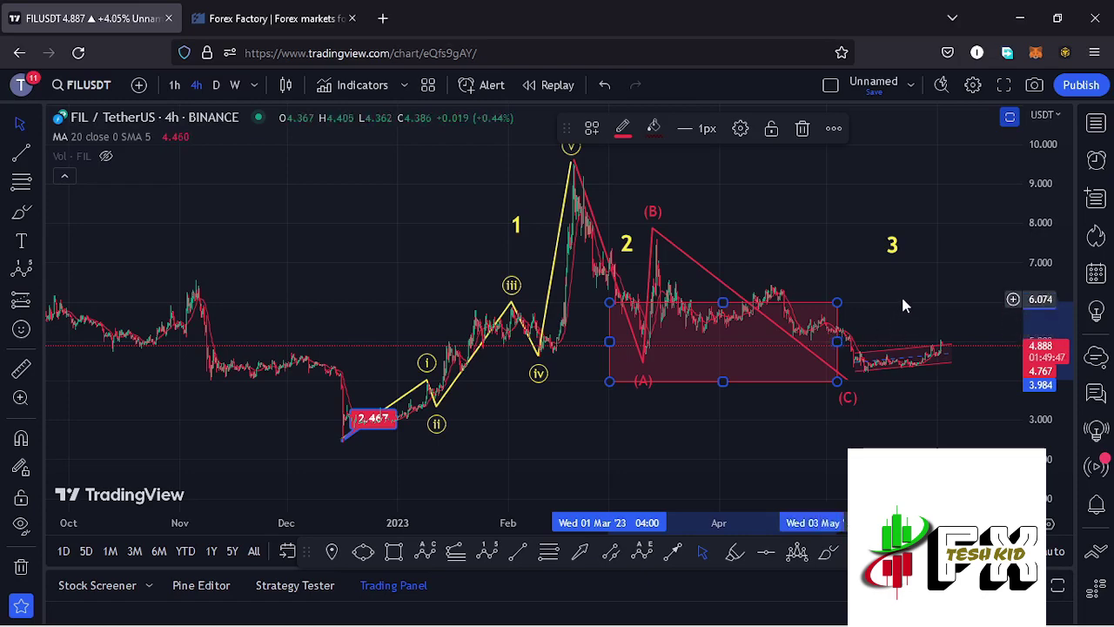
pyautogui.moveTo(903, 300); pyautogui.dragTo(813, 320)
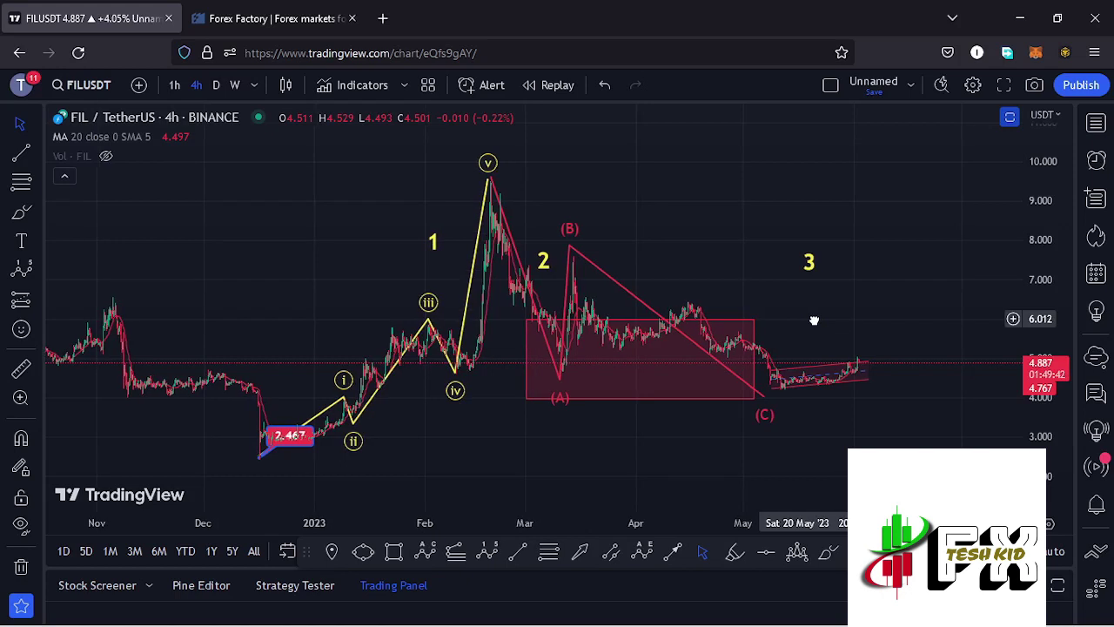
pyautogui.click(801, 264)
pyautogui.moveTo(800, 264); pyautogui.dragTo(796, 275)
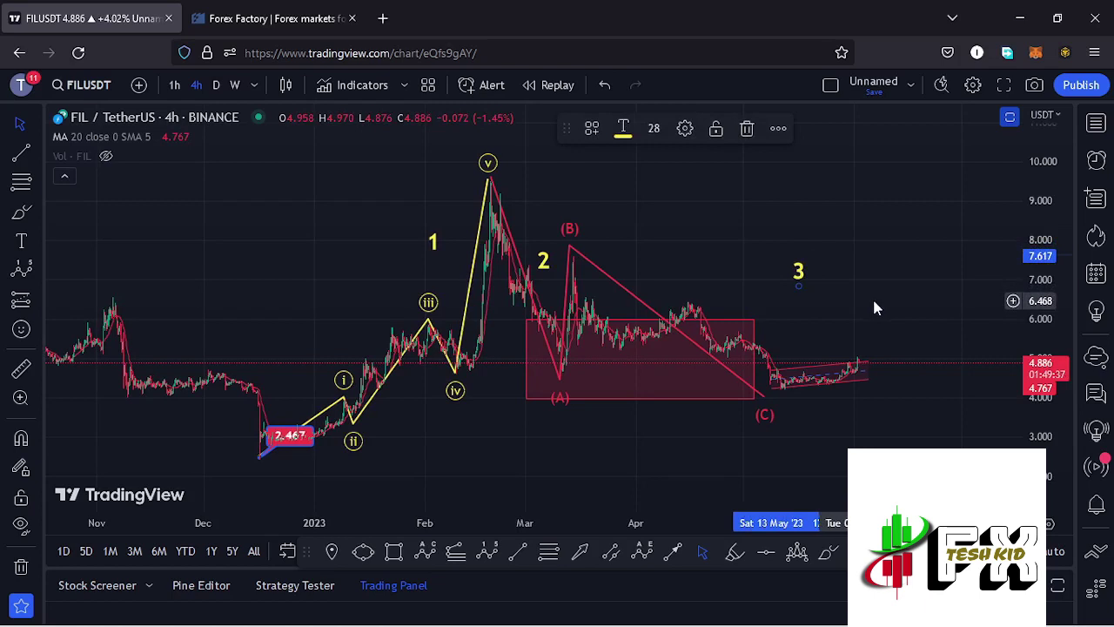
pyautogui.click(774, 393)
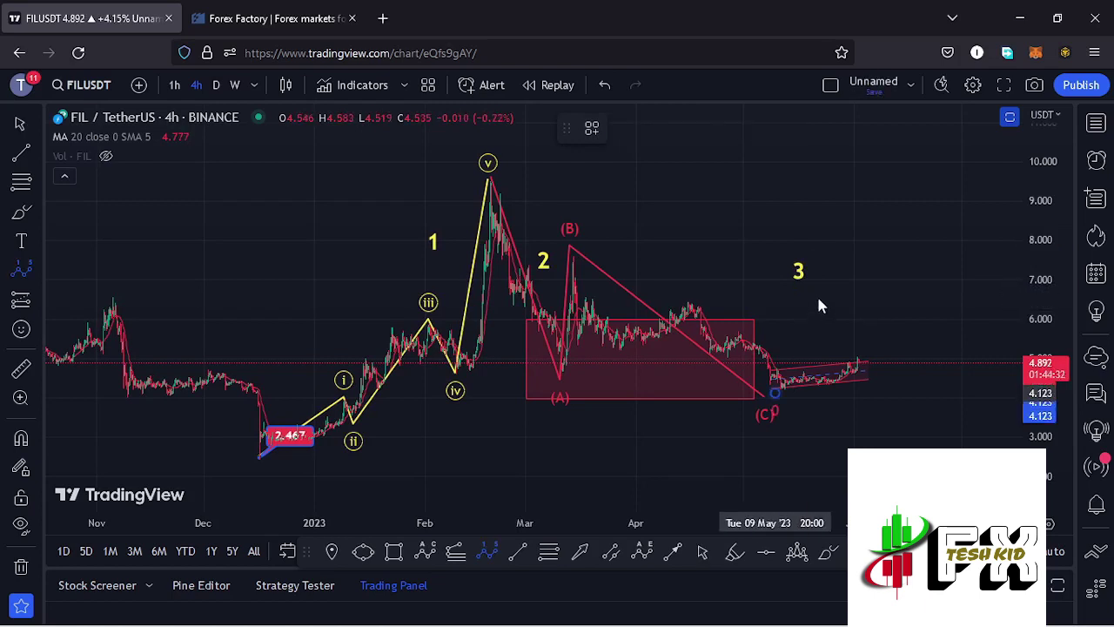
# Place a red 1–5 impulse rising from the (C) low to about 9.85.
pyautogui.click(828, 273)
pyautogui.click(855, 305)
pyautogui.click(878, 225)
pyautogui.click(903, 251)
pyautogui.click(953, 166)
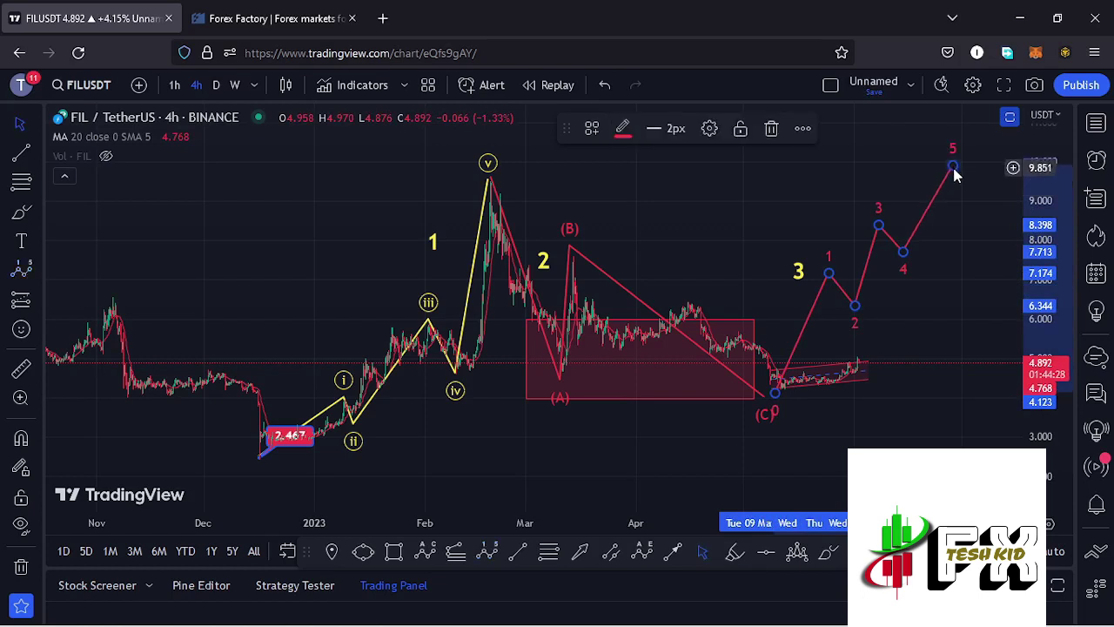
# Move the yellow 3 label up above the red projection.
pyautogui.click(799, 267)
pyautogui.moveTo(800, 262); pyautogui.dragTo(847, 229)
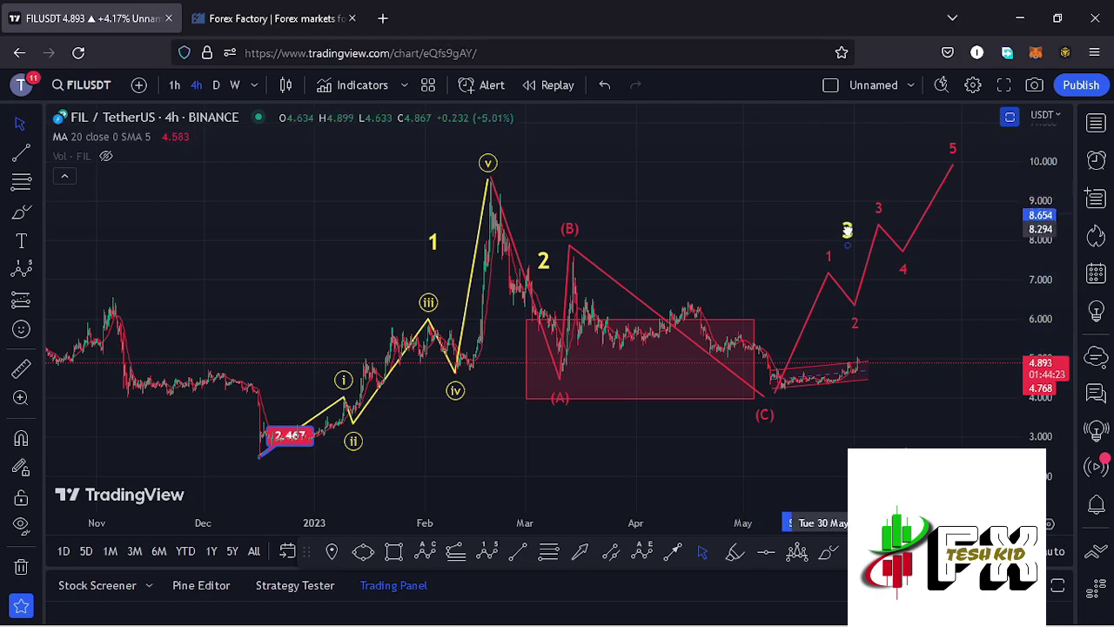
pyautogui.click(918, 301)
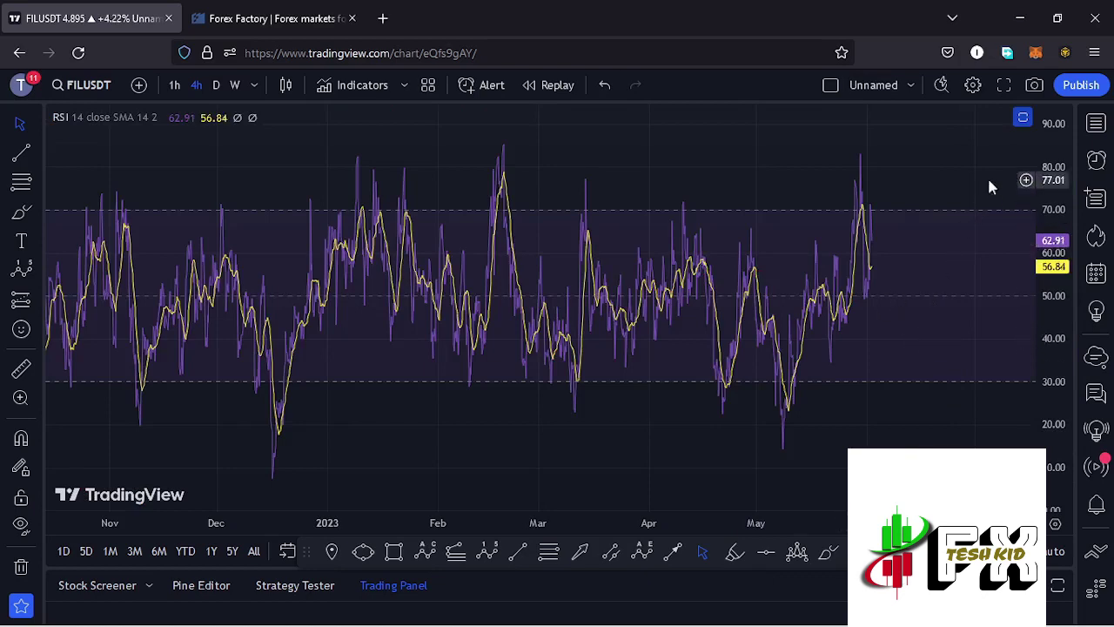
# Restore the price chart from the RSI pane, briefly maximize MACD, then restore the layout.
pyautogui.doubleClick(975, 216)
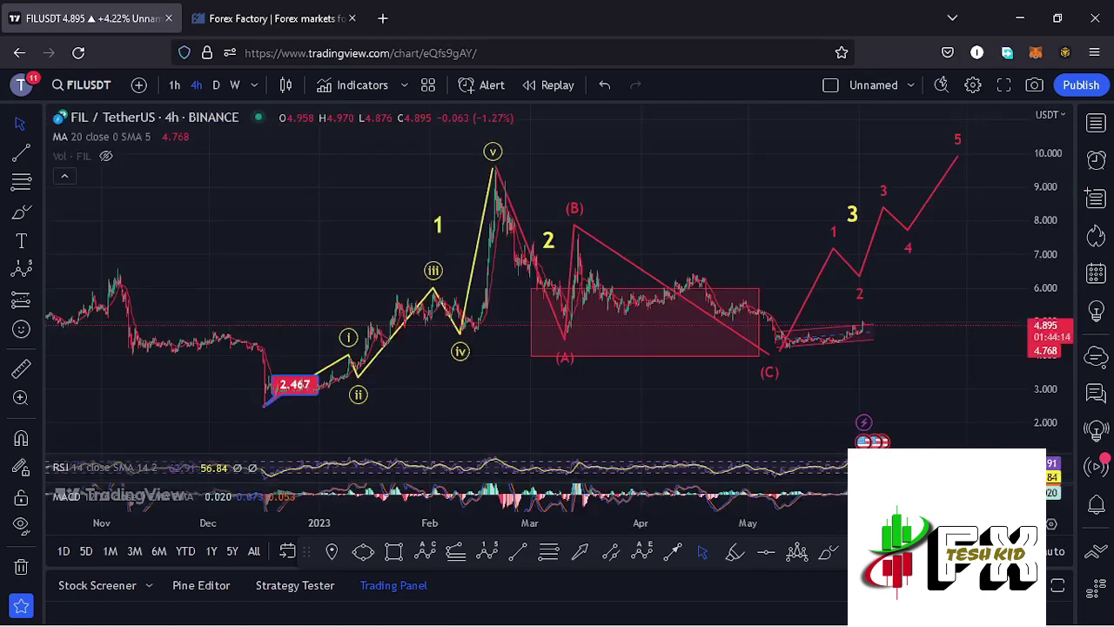
pyautogui.doubleClick(957, 483)
pyautogui.scroll(4, 888, 372)
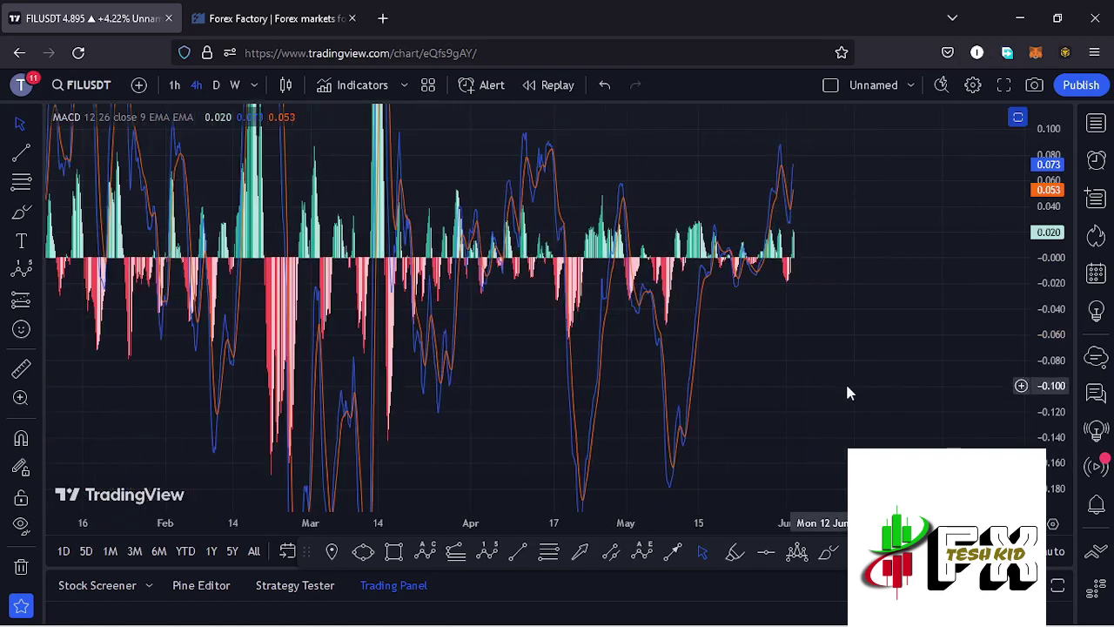
pyautogui.doubleClick(755, 348)
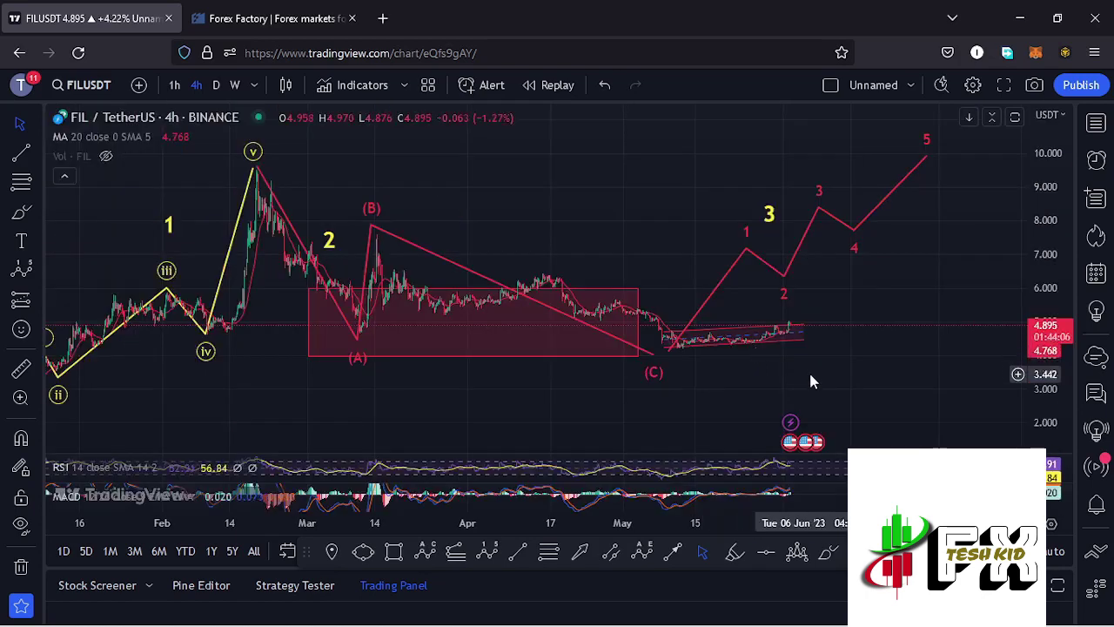